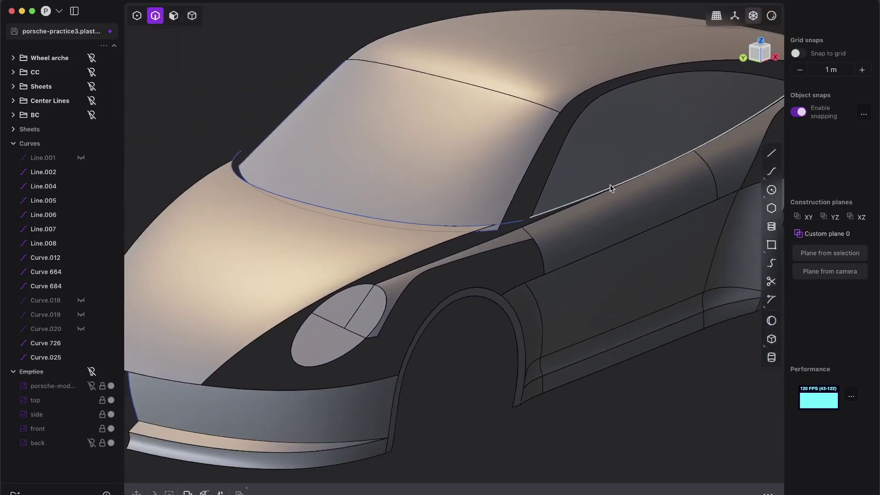
# Examine the car body's side, wheel arches and front fender from several angles, including with the zebra-stripe shading
pyautogui.scroll(-5, 579, 223)
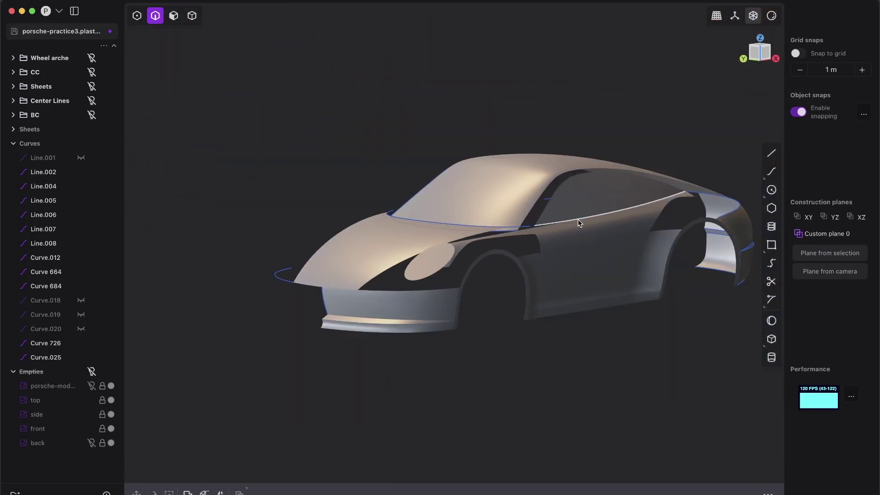
pyautogui.moveTo(579, 223); pyautogui.dragTo(571, 242, button='middle')
pyautogui.scroll(5, 571, 241)
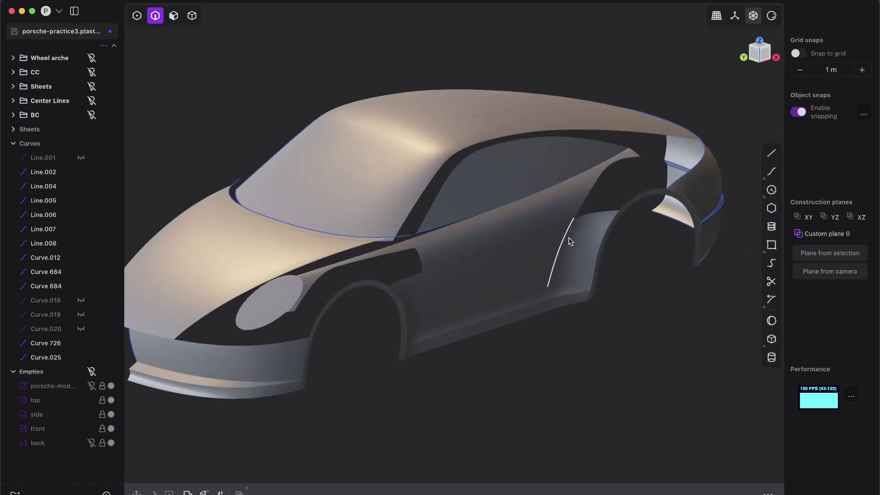
pyautogui.click(771, 16)
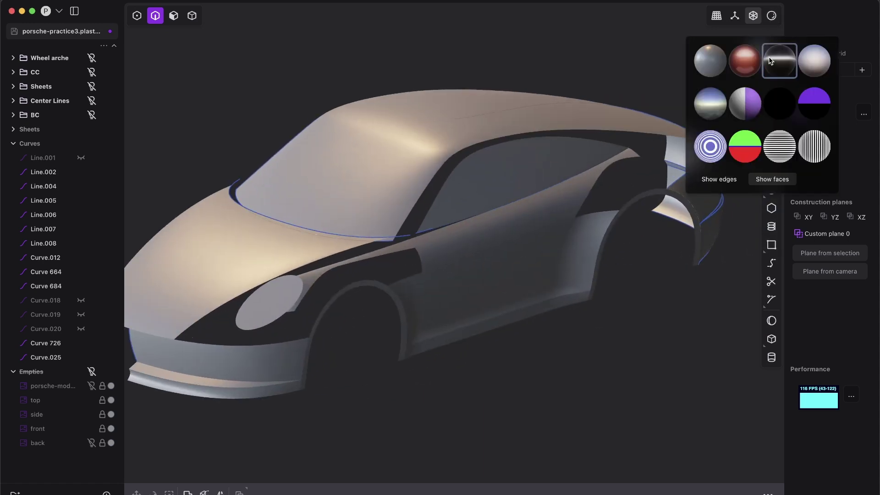
pyautogui.click(779, 146)
pyautogui.scroll(-4, 460, 204)
pyautogui.moveTo(460, 205); pyautogui.dragTo(426, 225, button='middle')
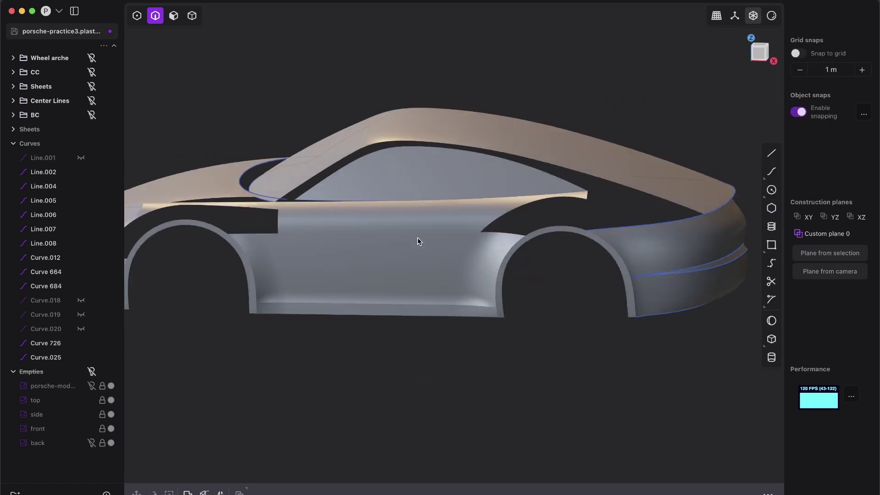
pyautogui.moveTo(418, 239); pyautogui.dragTo(536, 226, button='middle')
pyautogui.moveTo(598, 263); pyautogui.dragTo(640, 231, button='middle')
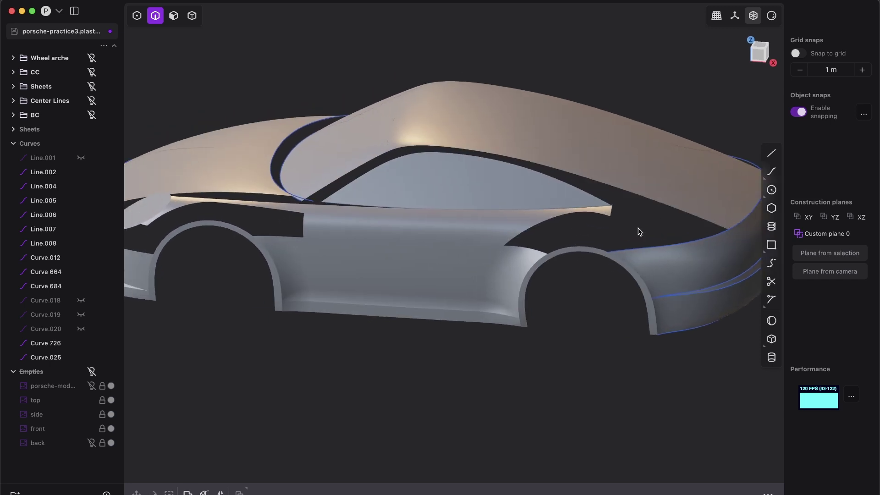
pyautogui.keyDown('shift'); pyautogui.moveTo(220, 219); pyautogui.dragTo(392, 221, button='middle'); pyautogui.keyUp('shift')
pyautogui.scroll(5, 412, 238)
pyautogui.moveTo(425, 250); pyautogui.dragTo(511, 251, button='middle')
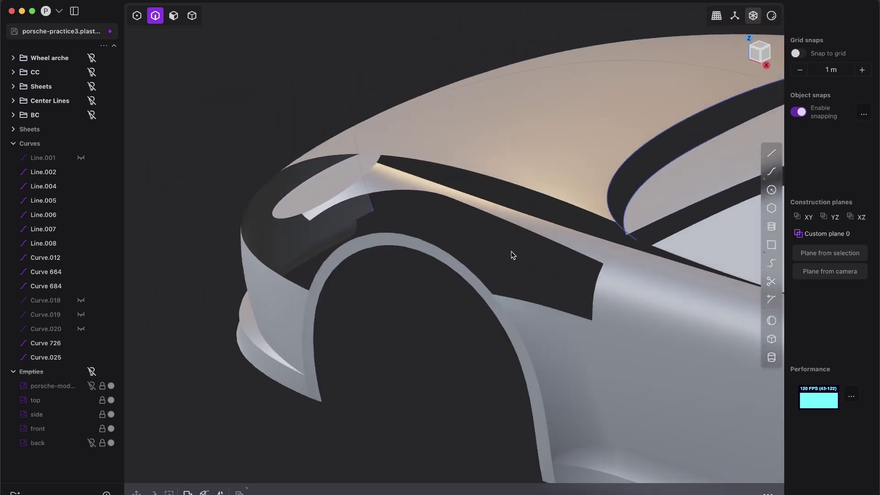
# Turn on the display of surface edges for the front fender area
pyautogui.hotkey('alt', 'shift', 'e')
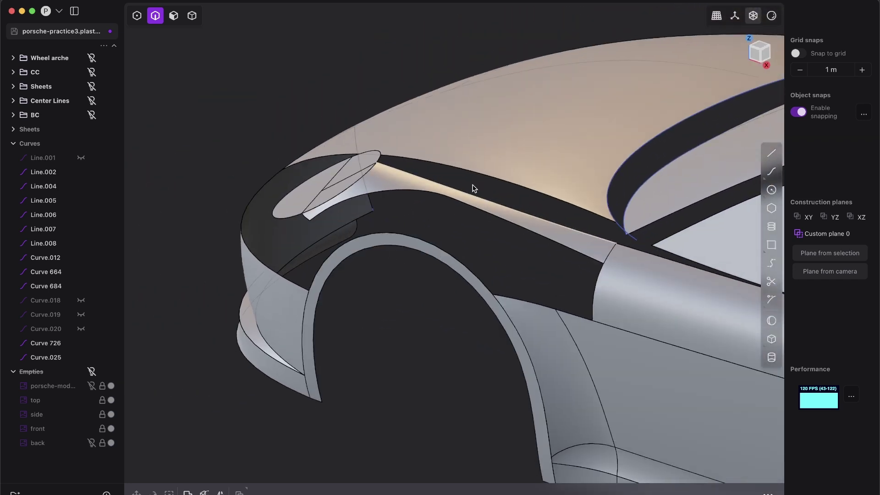
pyautogui.keyDown('shift'); pyautogui.moveTo(450, 189); pyautogui.dragTo(423, 197, button='middle'); pyautogui.keyUp('shift')
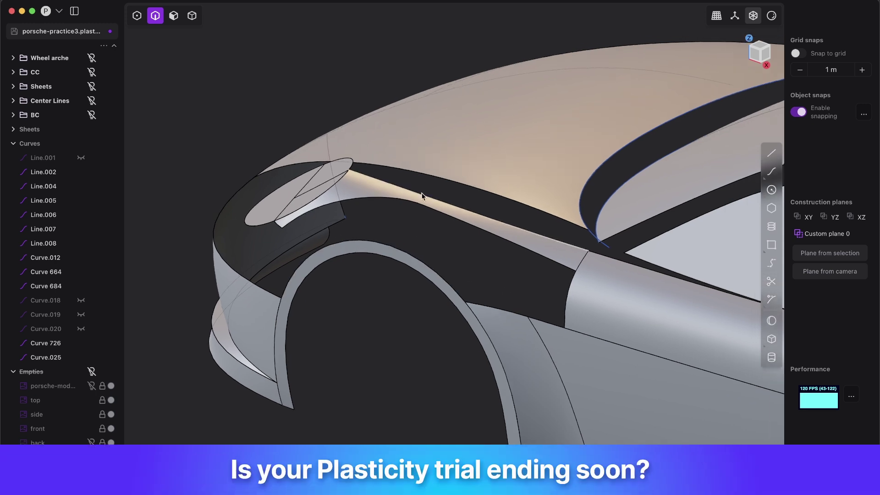
pyautogui.scroll(3, 419, 210)
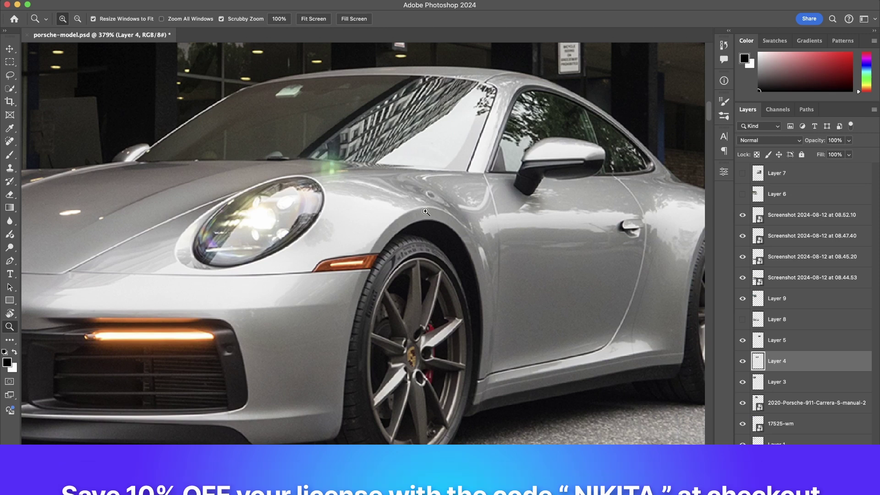
# Switch to Photoshop and examine the headlight and front fender in the silver Porsche reference photo
pyautogui.moveTo(423, 214); pyautogui.dragTo(354, 256)
pyautogui.moveTo(354, 258); pyautogui.dragTo(378, 253)
pyautogui.moveTo(366, 326); pyautogui.dragTo(428, 282)
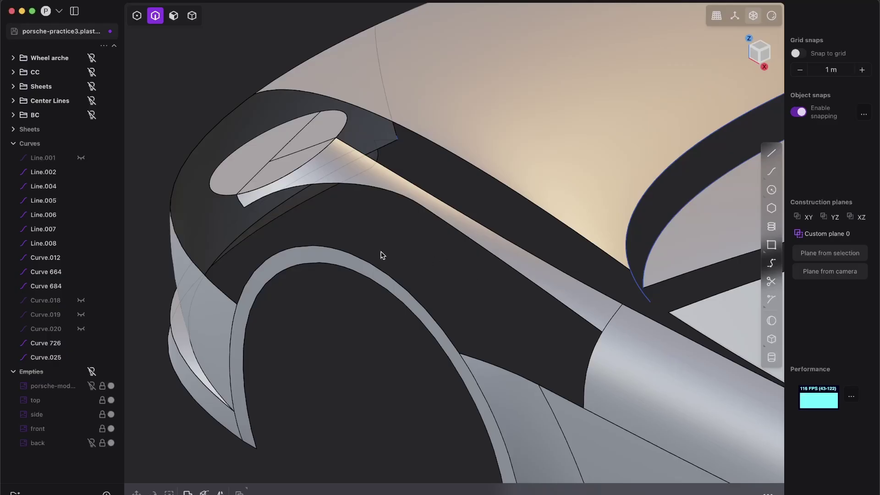
# In the Front view, draw a vertical line about 0.5 m long from the fender strip's lower edge across the wheel arch and scale it up
pyautogui.moveTo(381, 256); pyautogui.dragTo(730, 34, button='middle')
pyautogui.click(755, 58)
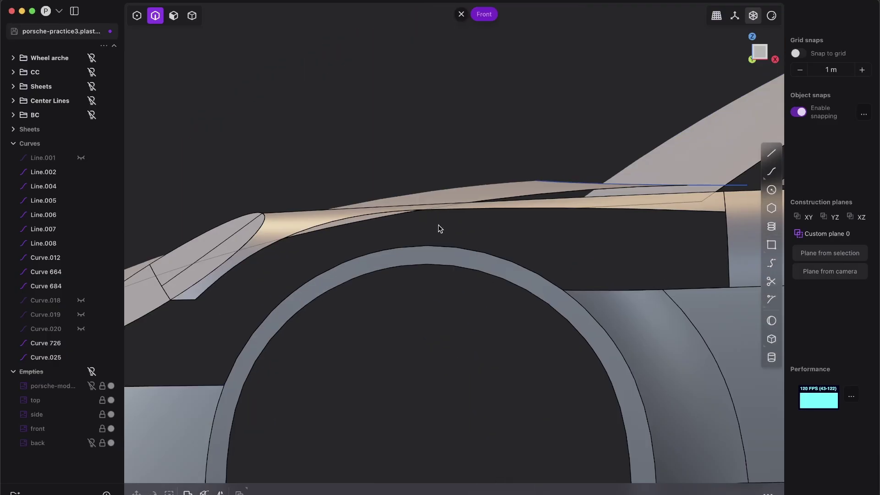
pyautogui.scroll(3, 440, 228)
pyautogui.moveTo(469, 199); pyautogui.dragTo(433, 218, button='middle')
pyautogui.hotkey('shift', 'a')
pyautogui.click(421, 209)
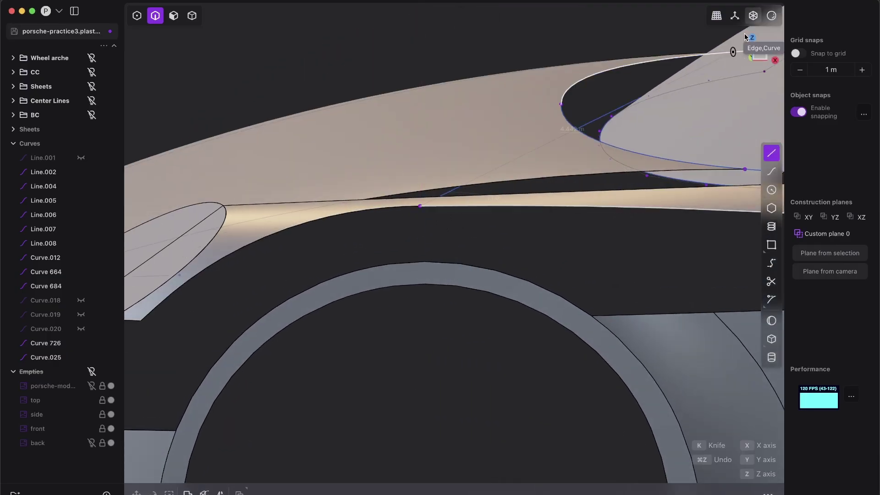
pyautogui.click(758, 56)
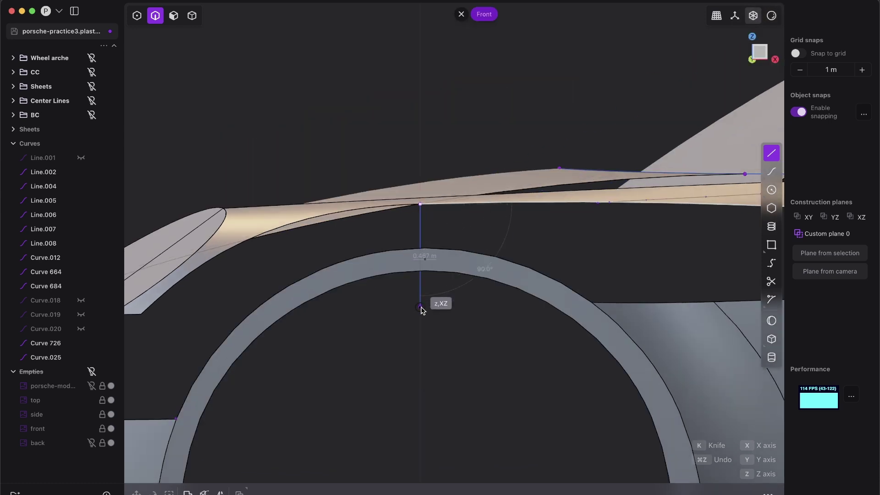
pyautogui.click(425, 317)
pyautogui.press('s')
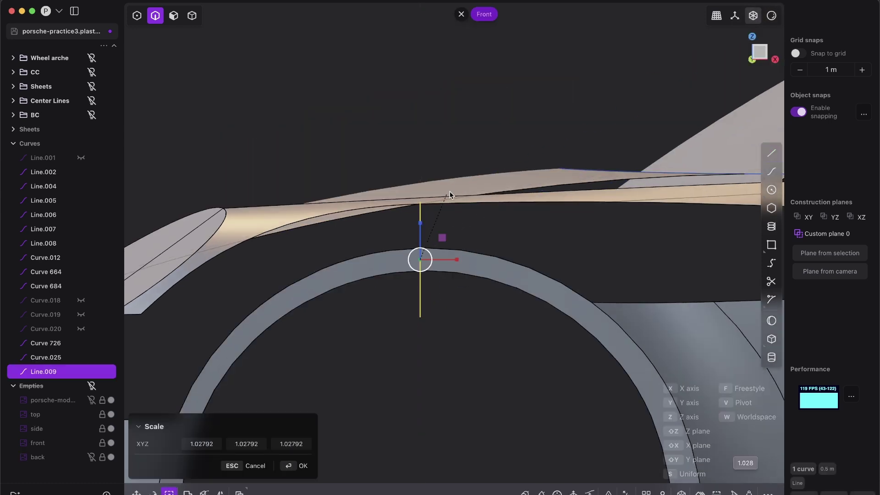
pyautogui.click(469, 178)
# Imprint the vertical line onto the wheel arch rim and the fender strip, and delete the line
pyautogui.press('i')
pyautogui.click(393, 263)
pyautogui.rightClick(404, 262)
pyautogui.moveTo(404, 261); pyautogui.dragTo(424, 289, button='middle')
pyautogui.click(465, 204)
pyautogui.press('x')
pyautogui.click(468, 177)
# Bridge the split edges on the fender strip and wheel arch rim with a curve using G0 start and G1 end curvature
pyautogui.press('b')
pyautogui.click(422, 265)
pyautogui.click(423, 257)
pyautogui.keyDown('shift'); pyautogui.click(471, 176); pyautogui.keyUp('shift')
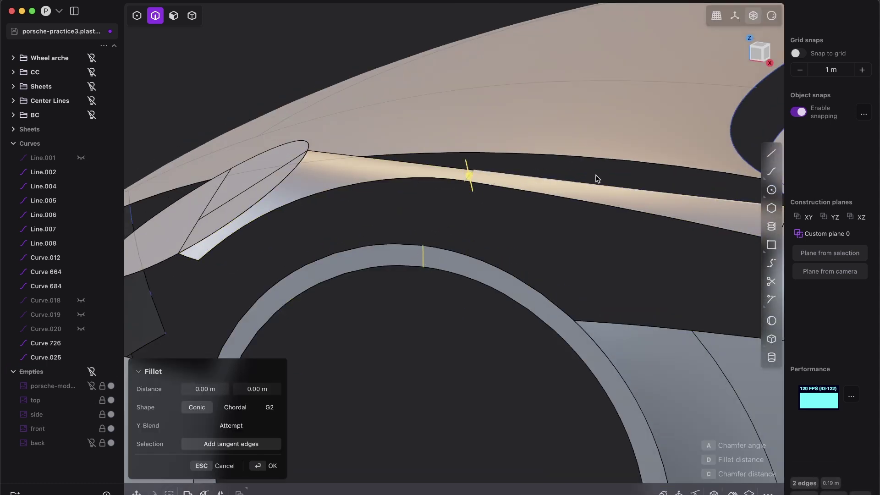
pyautogui.hotkey('shift', 'b')
pyautogui.press('Tab')
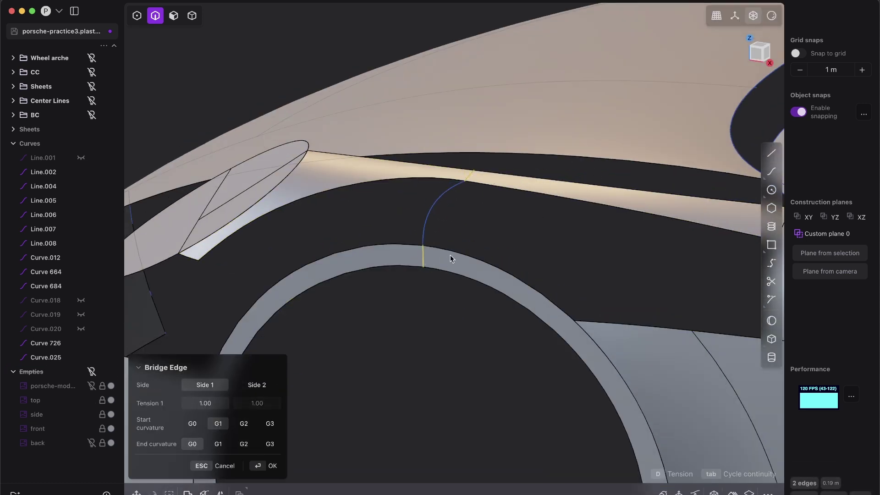
pyautogui.moveTo(388, 250); pyautogui.dragTo(536, 228, button='middle')
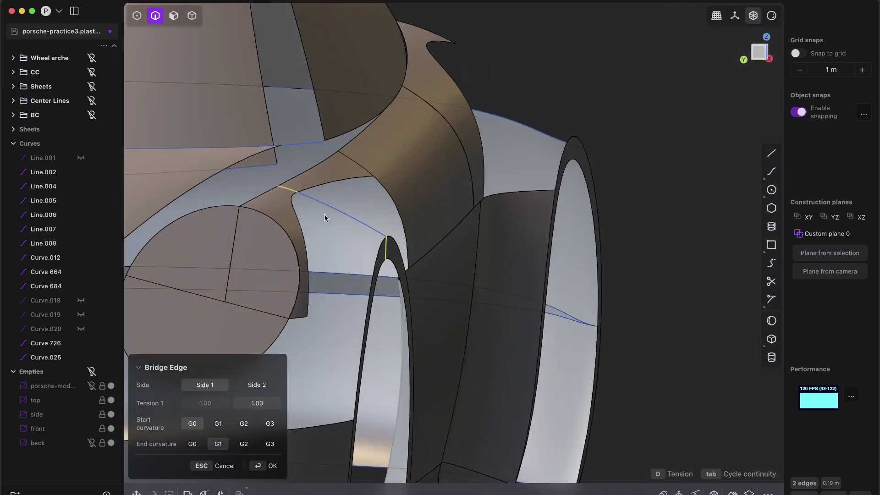
pyautogui.scroll(3, 295, 192)
pyautogui.press('Return')
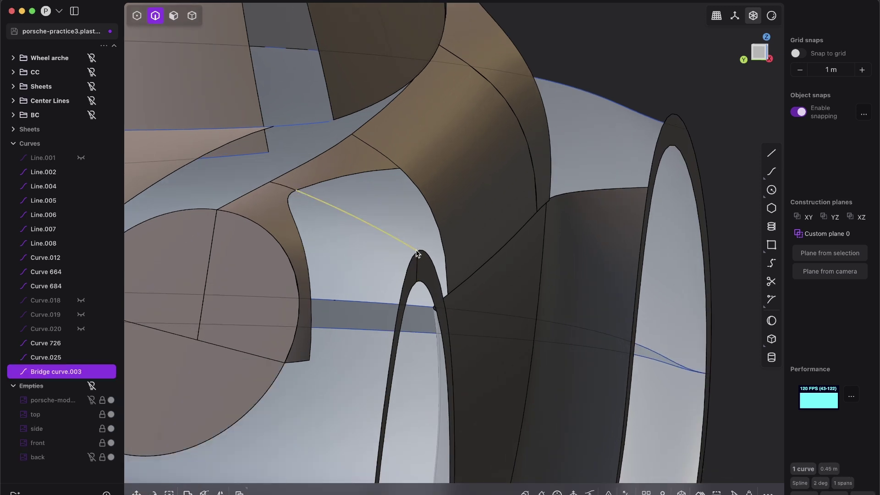
# Examine the new bridge curve and the open gap between fender strip, wheel arch and door panel from several angles
pyautogui.moveTo(419, 253); pyautogui.dragTo(301, 280, button='middle')
pyautogui.scroll(-3, 477, 262)
pyautogui.moveTo(590, 246); pyautogui.dragTo(482, 306, button='middle')
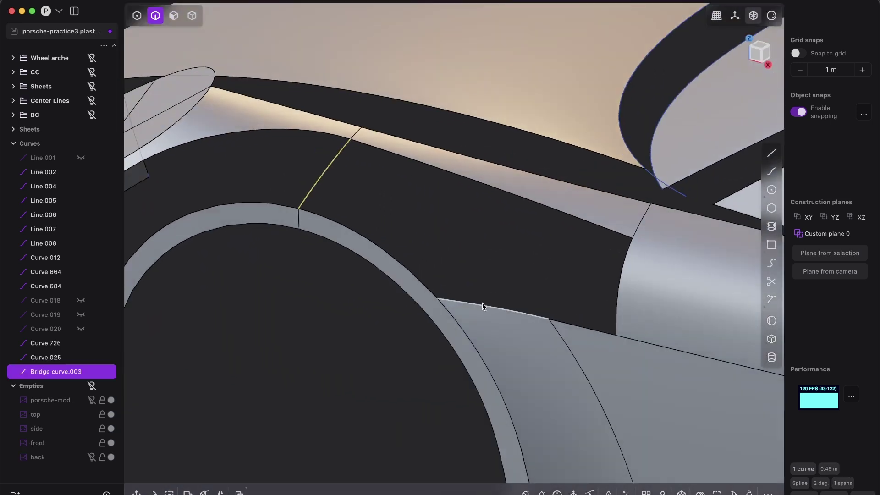
pyautogui.scroll(-5, 486, 270)
pyautogui.keyDown('shift'); pyautogui.moveTo(701, 129); pyautogui.dragTo(626, 112, button='middle'); pyautogui.keyUp('shift')
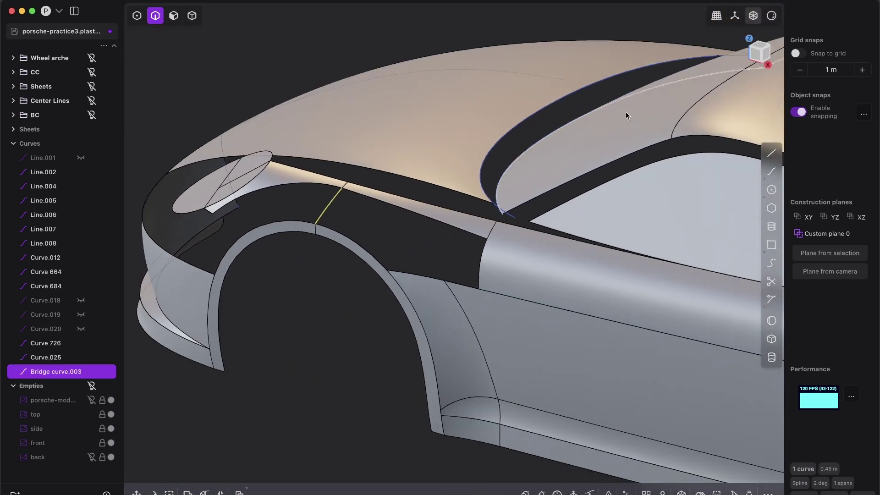
pyautogui.click(772, 16)
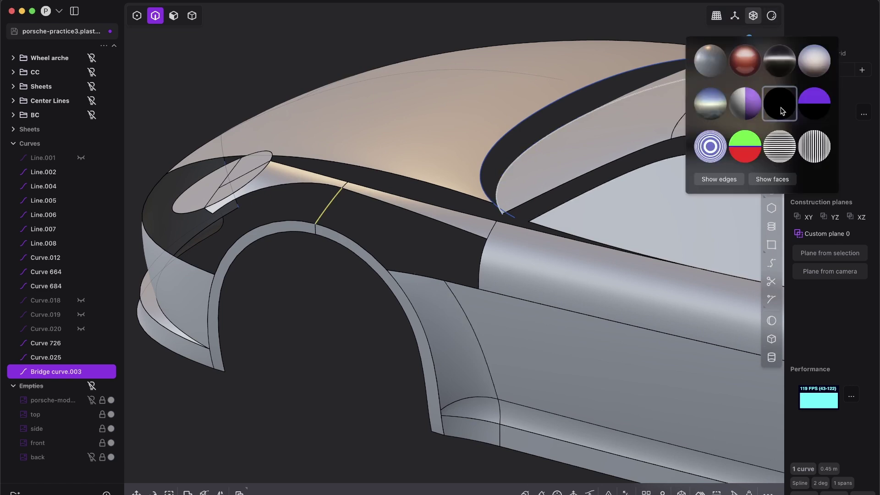
pyautogui.click(781, 149)
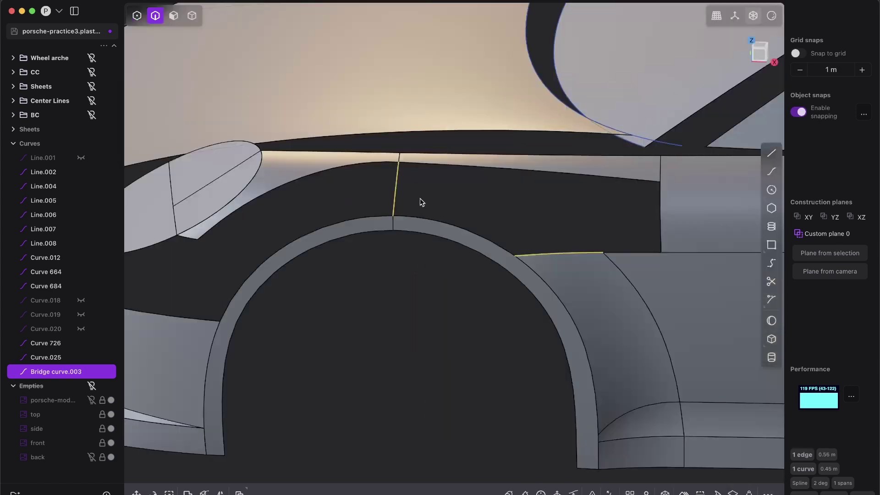
pyautogui.scroll(-3, 373, 226)
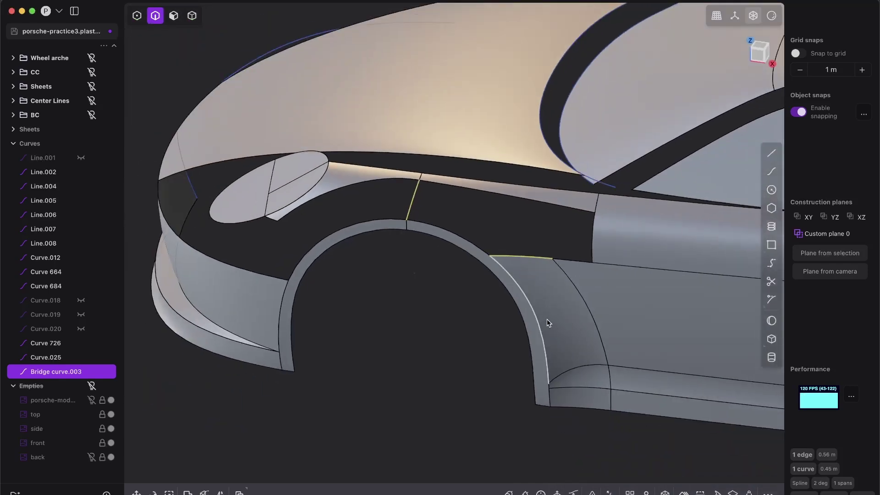
pyautogui.press('3')
pyautogui.click(557, 318)
pyautogui.press('o')
pyautogui.moveTo(598, 367); pyautogui.dragTo(495, 308, button='middle')
pyautogui.moveTo(327, 195); pyautogui.dragTo(196, 257, button='middle')
# Switch to Photoshop to compare the fender's flow above the front wheel in the reference photo, and return to Plasticity
pyautogui.click(350, 491)
pyautogui.moveTo(506, 297); pyautogui.dragTo(619, 309)
pyautogui.moveTo(440, 348); pyautogui.dragTo(413, 354)
pyautogui.moveTo(525, 224); pyautogui.dragTo(558, 197)
pyautogui.scroll(3, 558, 198)
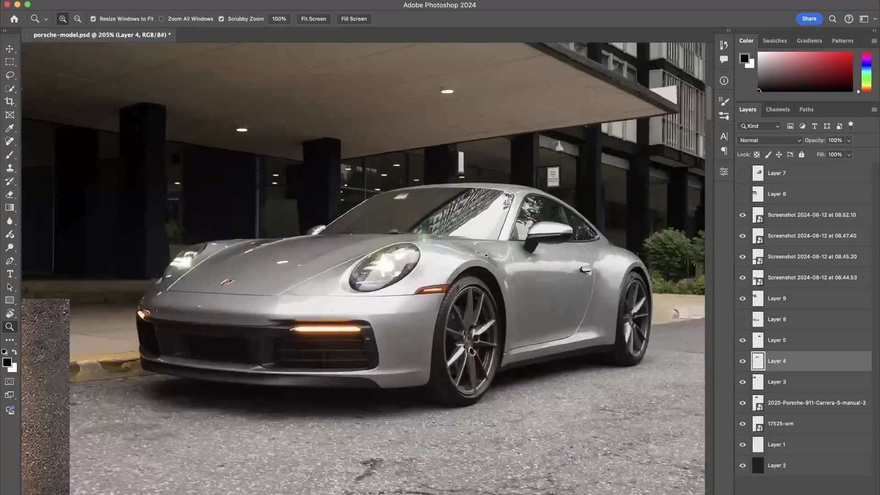
pyautogui.press('super+Tab')
# Bridge the fender strip's front lower edge to the curved edge behind the front wheel arch with G1 curvature at both ends
pyautogui.moveTo(419, 199); pyautogui.dragTo(462, 197, button='middle')
pyautogui.click(507, 210)
pyautogui.keyDown('shift'); pyautogui.click(323, 117); pyautogui.keyUp('shift')
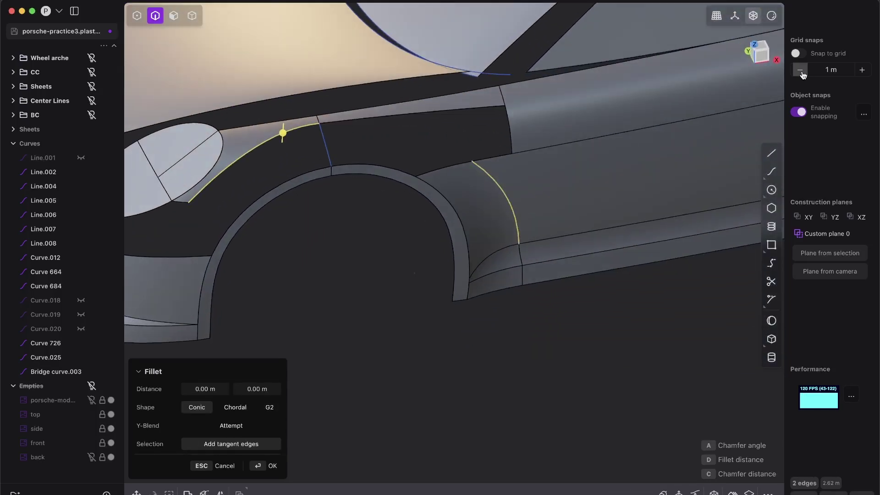
pyautogui.click(758, 58)
pyautogui.hotkey('shift', 'b')
pyautogui.press('Tab')
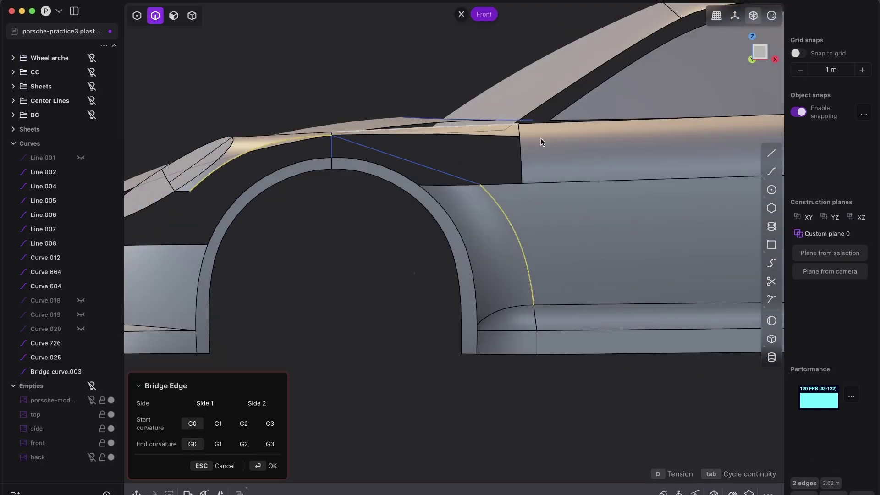
pyautogui.press('Tab')
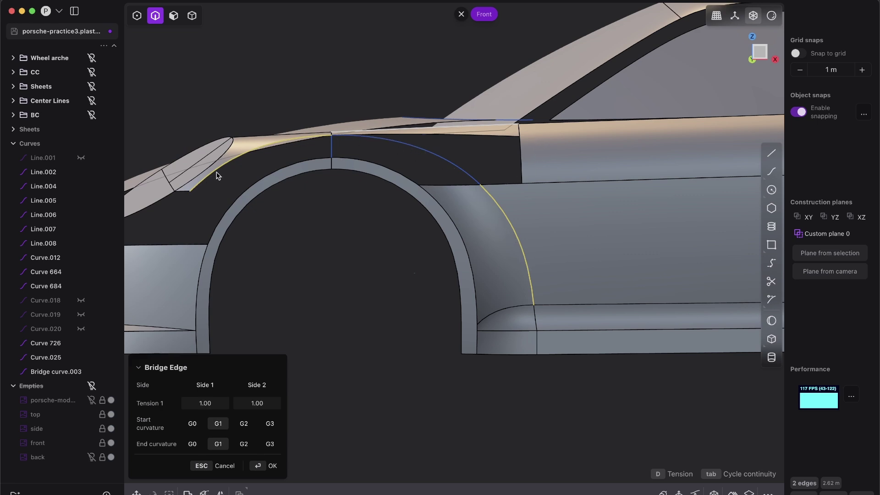
pyautogui.press('Return')
# Loft from the short bridge curve to the panel edge behind the arch with G1 continuity, guided by the arch edge and long bridge curve
pyautogui.moveTo(437, 202); pyautogui.dragTo(409, 257, button='middle')
pyautogui.scroll(3, 430, 182)
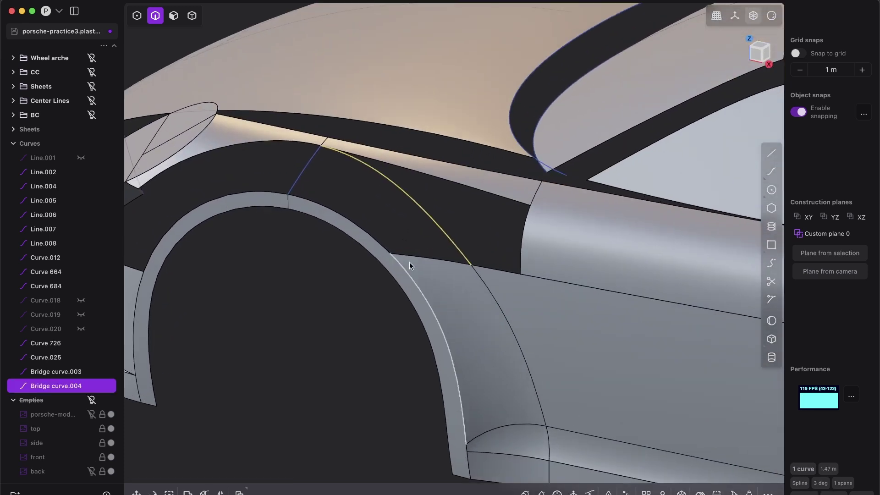
pyautogui.click(410, 256)
pyautogui.click(441, 220)
pyautogui.press('l')
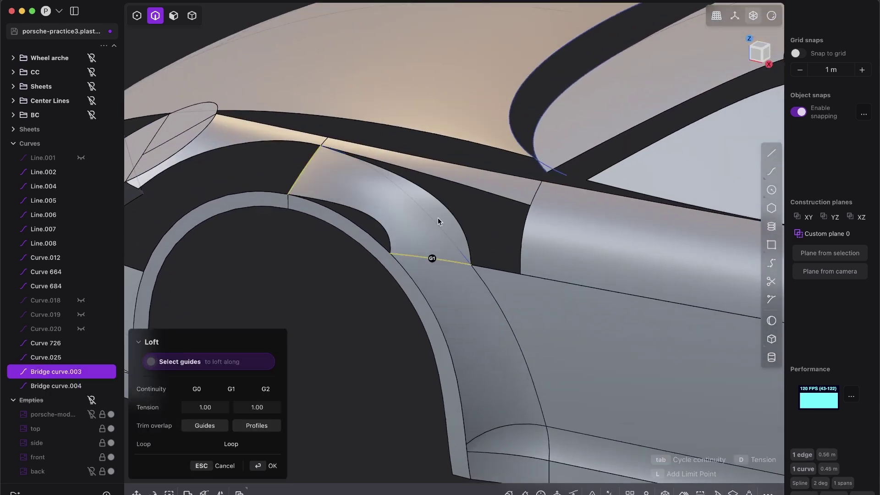
pyautogui.click(342, 215)
# Check the loft with zebra stripes, trying G2 continuity at its rear end before returning it to G1
pyautogui.click(772, 18)
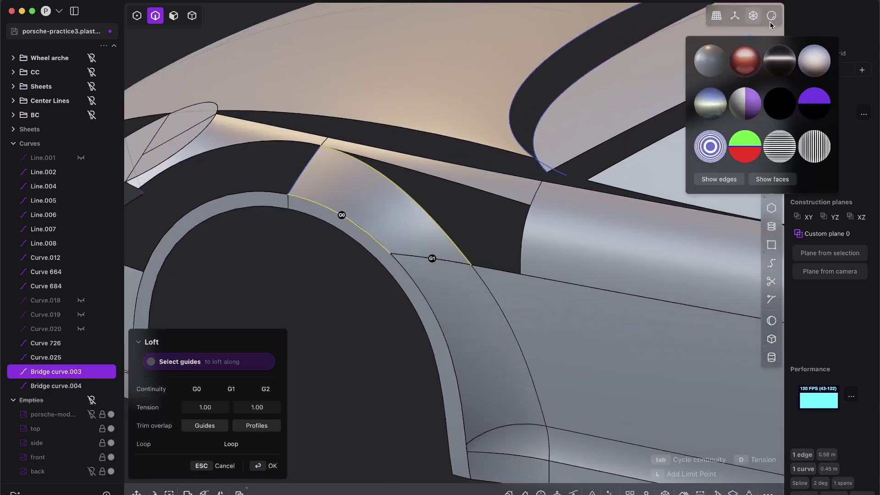
pyautogui.click(775, 146)
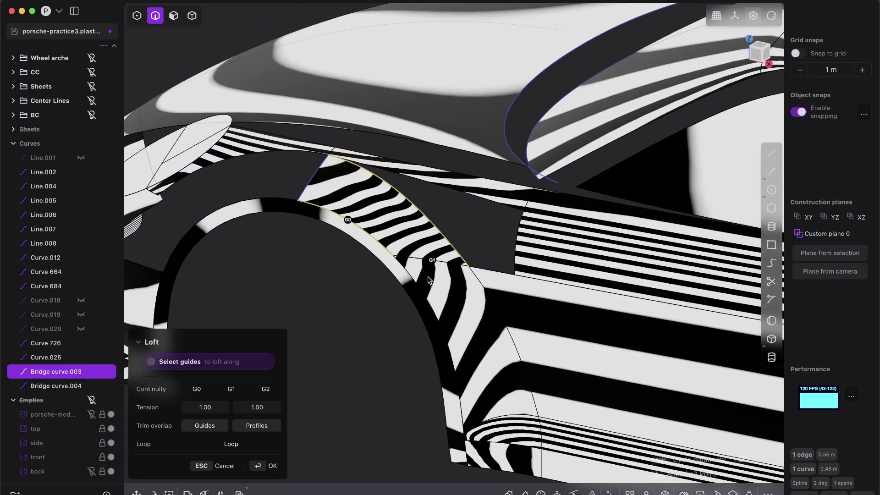
pyautogui.click(433, 259)
pyautogui.scroll(3, 426, 259)
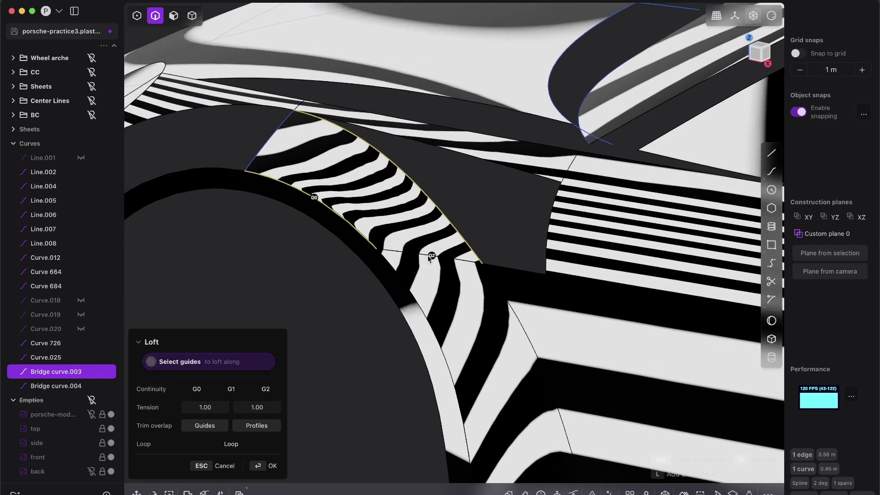
pyautogui.click(432, 255)
pyautogui.moveTo(393, 250)
pyautogui.mouseDown(button='middle')
pyautogui.moveTo(422, 281)
pyautogui.moveTo(463, 251)
pyautogui.moveTo(437, 259)
pyautogui.mouseUp(button='middle')
pyautogui.scroll(-4, 427, 275)
pyautogui.scroll(4, 436, 259)
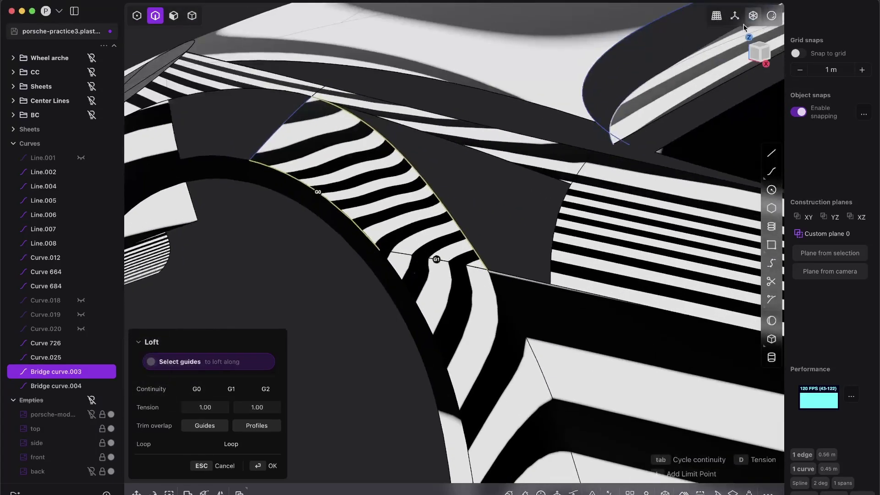
# Change the display shading to the glossy red material and accept the loft
pyautogui.click(753, 16)
pyautogui.click(741, 58)
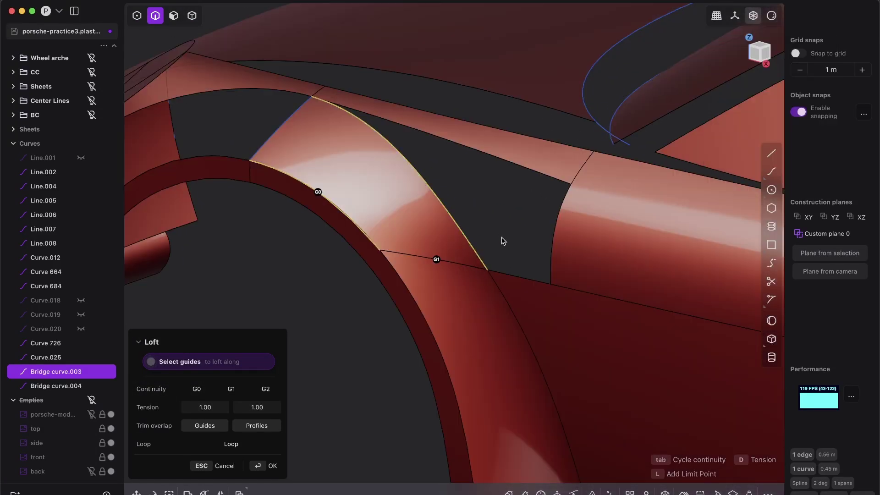
pyautogui.press('Return')
# Delete the long bridge curve along the upper edge of the new fender surface
pyautogui.scroll(-1, 487, 234)
pyautogui.click(493, 247)
pyautogui.scroll(-5, 493, 248)
pyautogui.moveTo(494, 247); pyautogui.dragTo(440, 256, button='middle')
pyautogui.scroll(4, 459, 296)
pyautogui.press('5')
pyautogui.click(491, 256)
pyautogui.press('4')
pyautogui.press('2')
pyautogui.click(435, 211)
pyautogui.press('x')
# Delete the short bridge curve at the front edge of the fender surface and change the display shading to the silver material
pyautogui.moveTo(364, 216); pyautogui.dragTo(424, 234, button='middle')
pyautogui.click(332, 170)
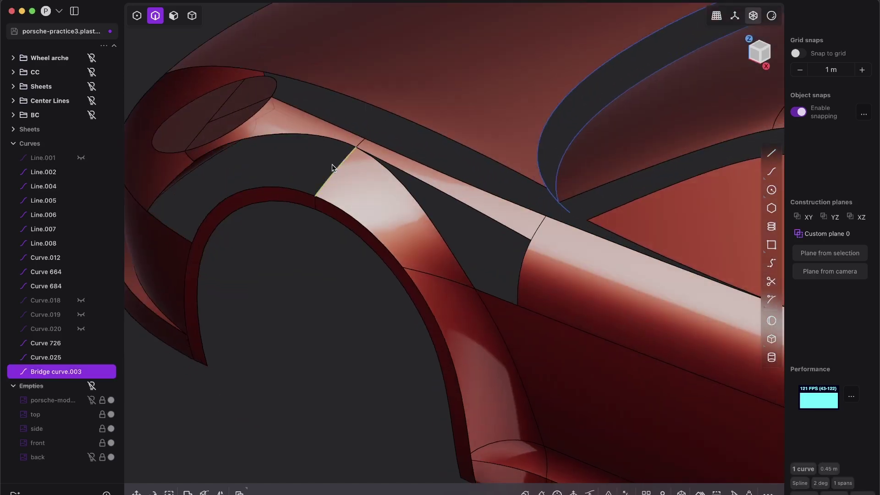
pyautogui.press('x')
pyautogui.click(771, 17)
pyautogui.click(712, 60)
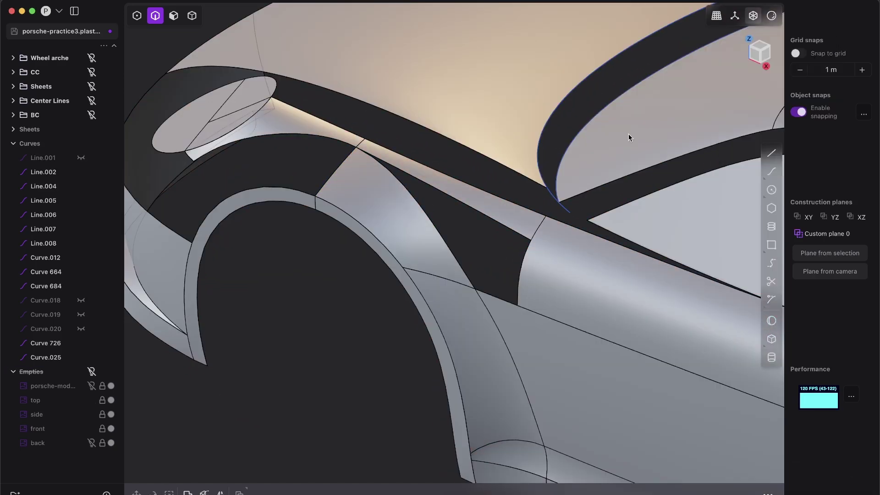
# Examine the silver-shaded body side with edges hidden and shown, from the front fender to the rear quarter
pyautogui.hotkey('alt', 'shift', 'z')
pyautogui.moveTo(415, 239); pyautogui.dragTo(471, 226, button='middle')
pyautogui.hotkey('alt', 'shift', 'z')
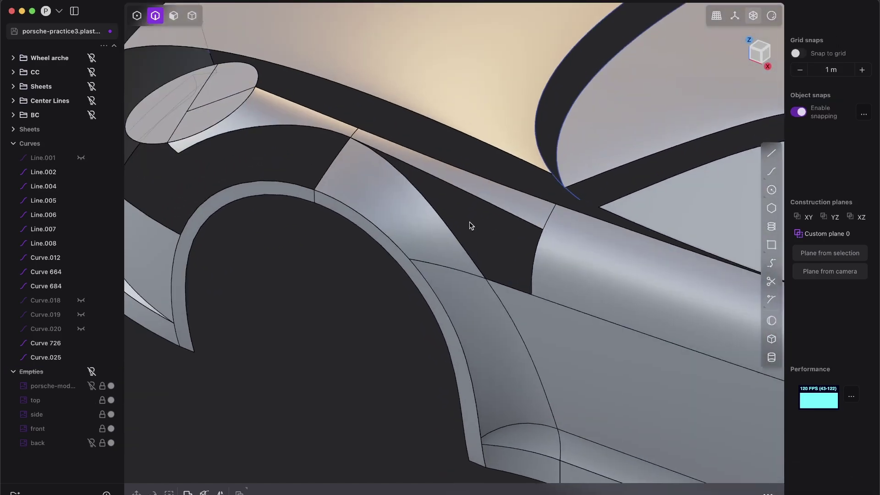
pyautogui.scroll(-2, 471, 183)
pyautogui.scroll(-5, 470, 165)
pyautogui.moveTo(471, 172); pyautogui.dragTo(557, 288, button='middle')
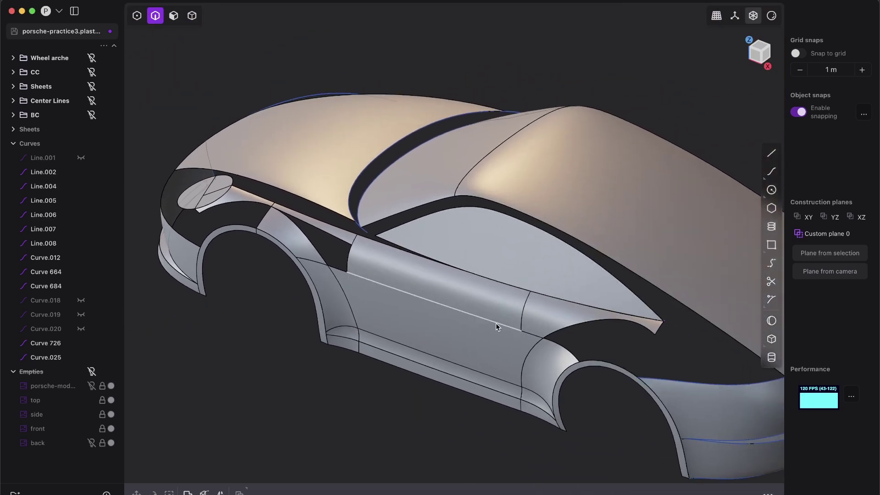
pyautogui.keyDown('shift'); pyautogui.moveTo(594, 379); pyautogui.dragTo(499, 349, button='middle'); pyautogui.keyUp('shift')
pyautogui.keyDown('shift'); pyautogui.moveTo(238, 245); pyautogui.dragTo(495, 284, button='middle'); pyautogui.keyUp('shift')
# Bridge the upper edge of the panel behind the headlight to the upper edge of the door panel with G2 curvature at both ends
pyautogui.scroll(5, 428, 251)
pyautogui.moveTo(422, 249); pyautogui.dragTo(466, 310, button='middle')
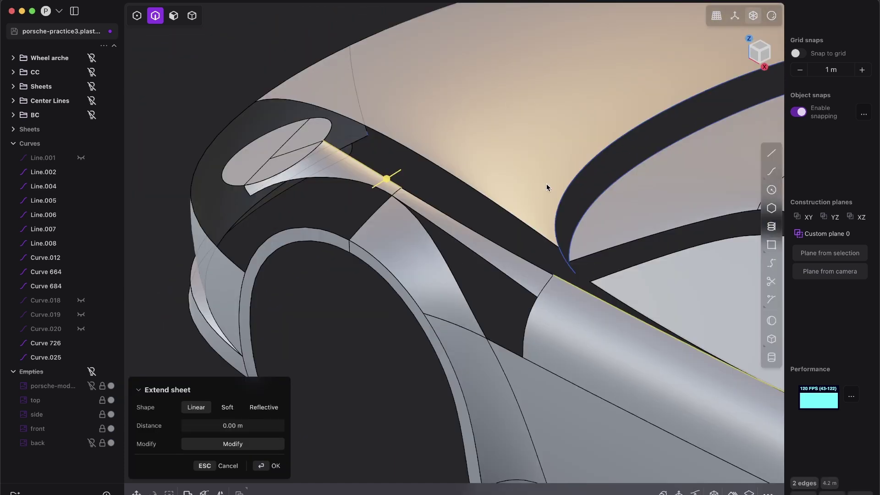
pyautogui.hotkey('shift', 'b')
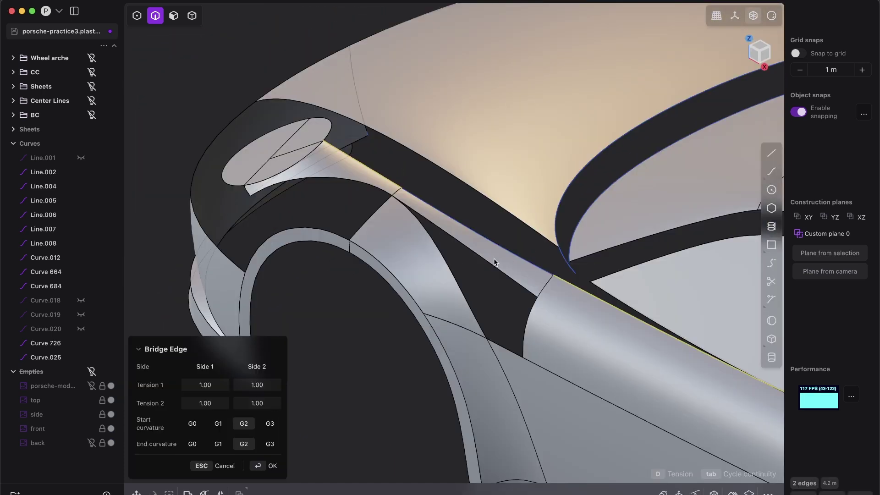
pyautogui.moveTo(493, 257); pyautogui.dragTo(483, 240, button='middle')
pyautogui.press('Return')
# Delete the narrow tapered face beneath the new bridge curve, between the headlight-side panel and the door panel
pyautogui.press('3')
pyautogui.click(493, 250)
pyautogui.press('x')
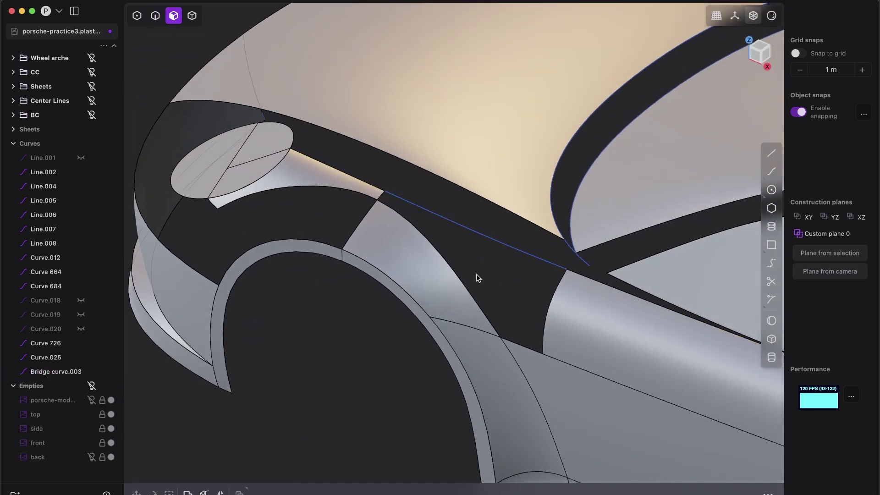
pyautogui.scroll(2, 499, 332)
pyautogui.press('5')
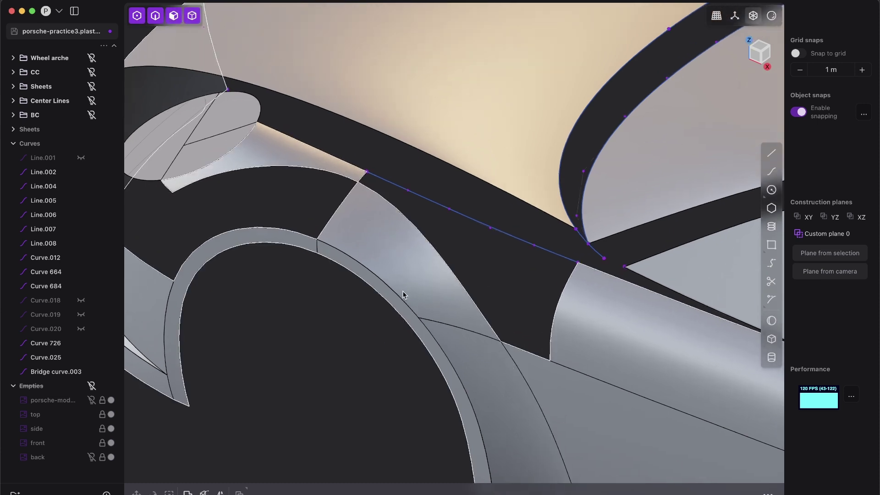
pyautogui.press('2')
pyautogui.click(361, 177)
pyautogui.click(408, 228)
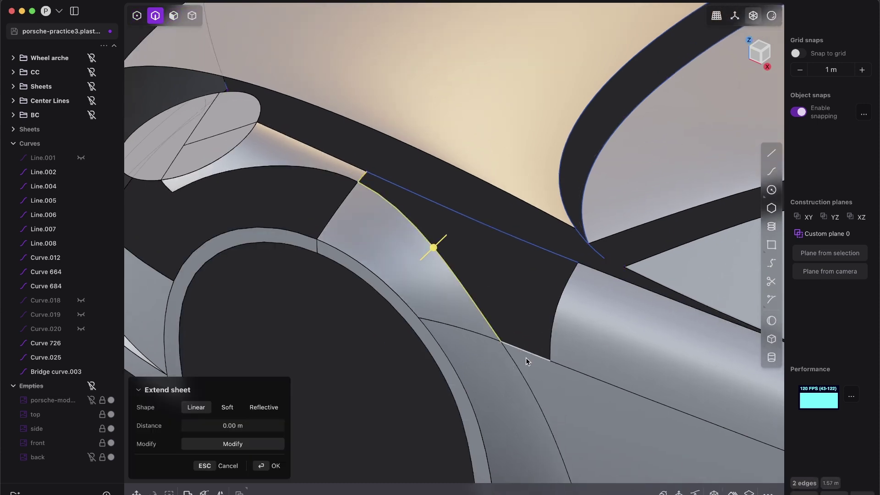
pyautogui.press('Escape')
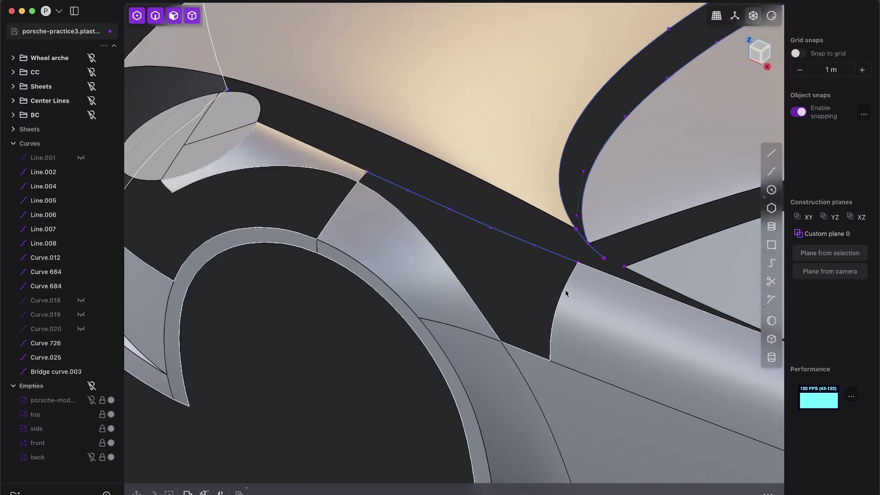
# Remove the redundant topology from the joined side-body sheet, including the leftover seam across the front wheel-arch strip
pyautogui.press('5')
pyautogui.click(592, 345)
pyautogui.hotkey('alt', 'x')
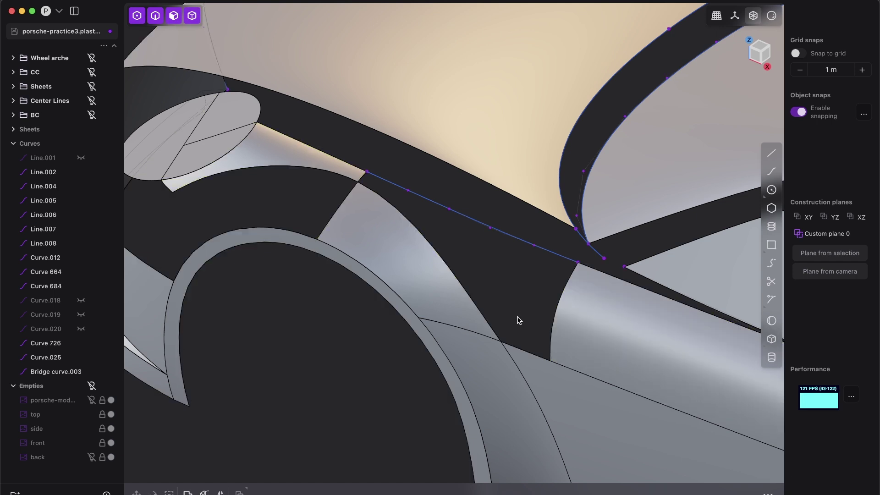
pyautogui.click(562, 298)
pyautogui.press('e')
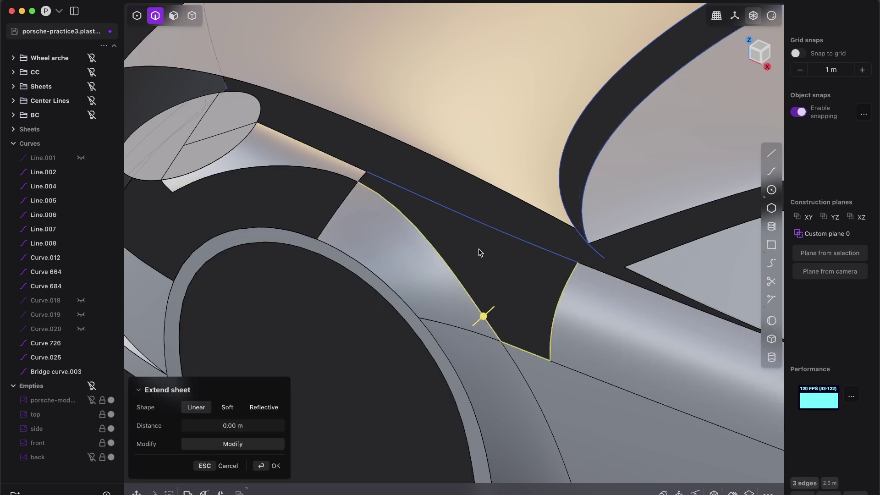
pyautogui.click(364, 180)
pyautogui.press('Escape')
pyautogui.press('Escape')
# Try to loft from the door panel's front edge to the headlight-side panel's short edge with G1 continuity, guided by the bridge curve
pyautogui.click(557, 305)
pyautogui.press('e')
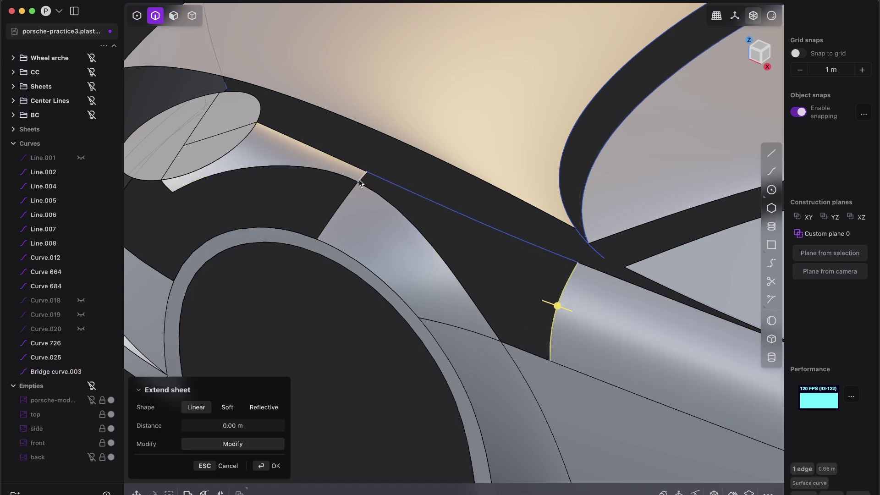
pyautogui.press('l')
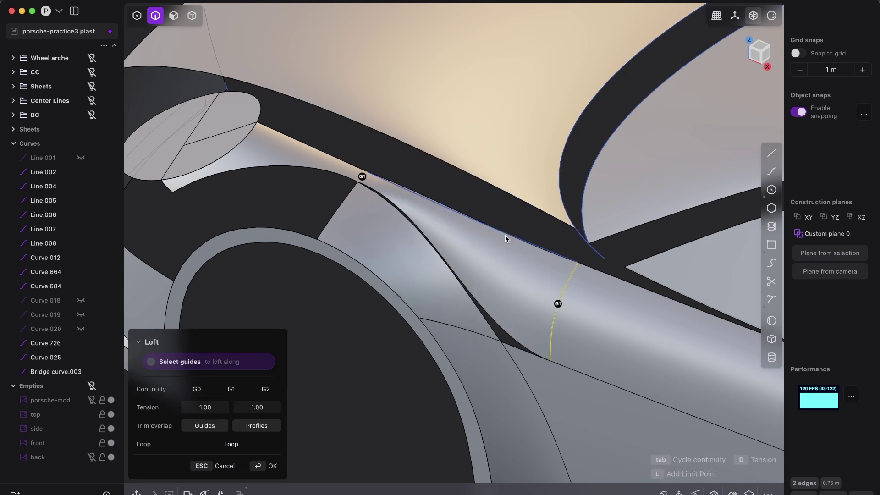
pyautogui.click(505, 236)
pyautogui.moveTo(478, 323); pyautogui.dragTo(431, 232, button='middle')
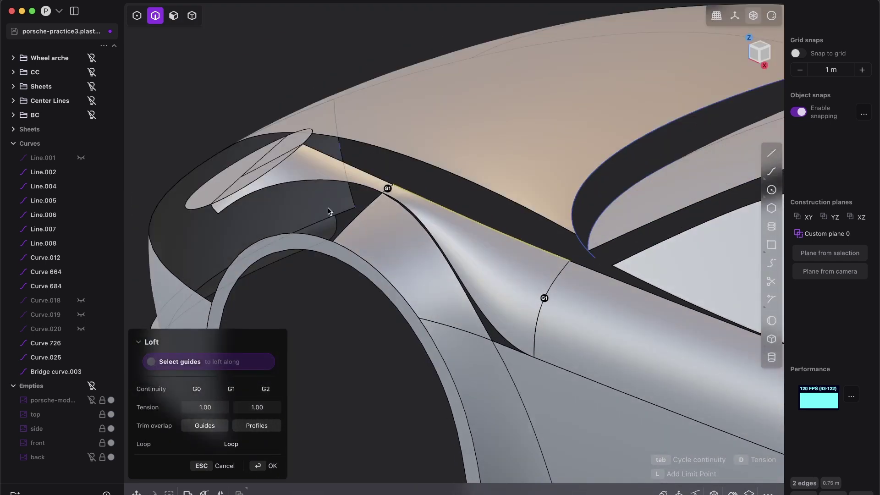
pyautogui.press('Escape')
pyautogui.moveTo(455, 234); pyautogui.dragTo(419, 252, button='middle')
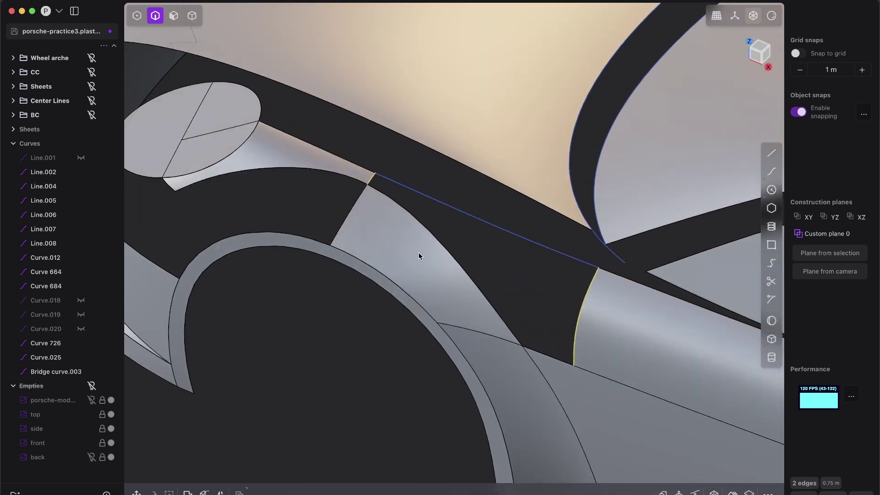
# Patch the hole between the fender, headlight-side and door panels with G1 continuity and Quality faces, bounded above by the bridge curve
pyautogui.keyDown('shift'); pyautogui.click(433, 202); pyautogui.keyUp('shift')
pyautogui.keyDown('shift'); pyautogui.click(540, 347); pyautogui.keyUp('shift')
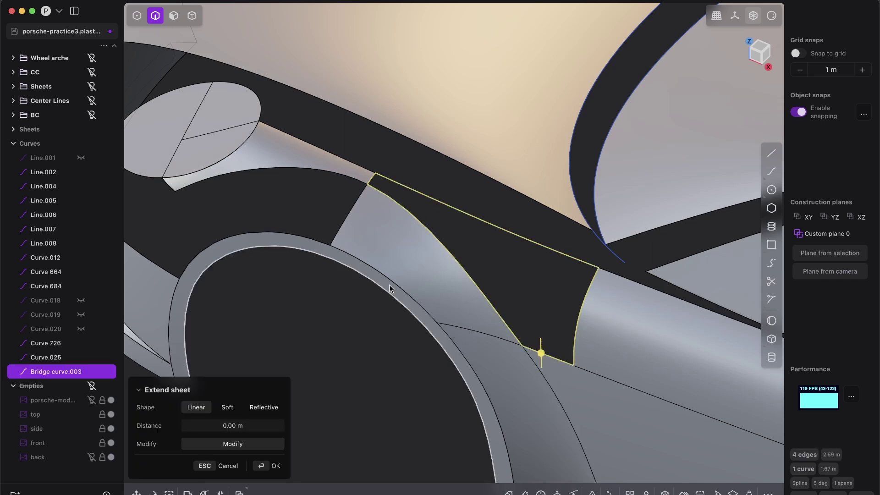
pyautogui.keyDown('shift'); pyautogui.moveTo(607, 122); pyautogui.dragTo(544, 150, button='middle'); pyautogui.keyUp('shift')
pyautogui.keyDown('shift'); pyautogui.moveTo(316, 362); pyautogui.dragTo(352, 353, button='middle'); pyautogui.keyUp('shift')
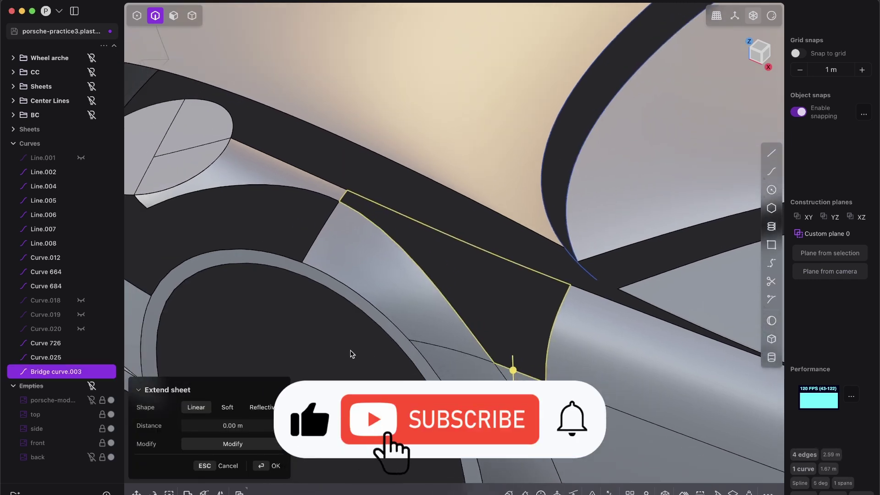
pyautogui.scroll(-3, 351, 354)
pyautogui.moveTo(385, 295); pyautogui.dragTo(420, 301, button='middle')
pyautogui.scroll(4, 367, 330)
pyautogui.keyDown('shift'); pyautogui.moveTo(365, 331); pyautogui.dragTo(472, 315, button='middle'); pyautogui.keyUp('shift')
pyautogui.hotkey('shift', 'p')
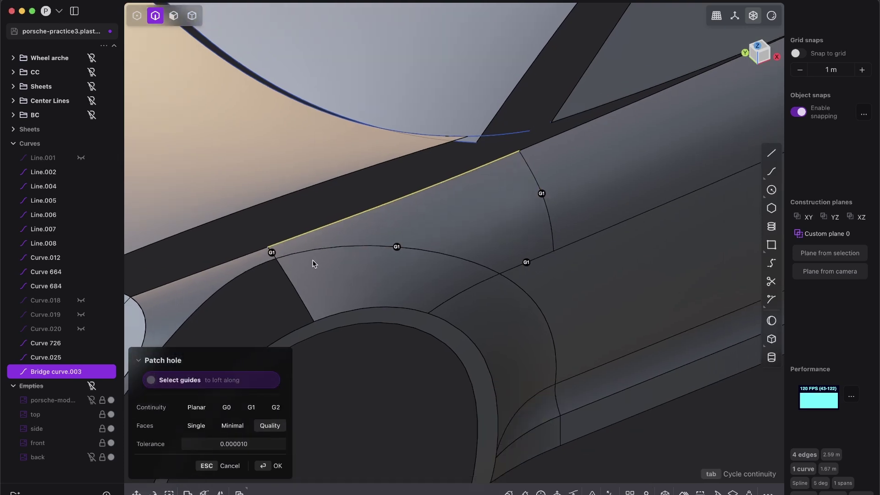
pyautogui.moveTo(313, 261); pyautogui.dragTo(295, 267, button='middle')
pyautogui.press('Return')
# Delete the bridge curve along the upper edge of the patched surface
pyautogui.click(443, 225)
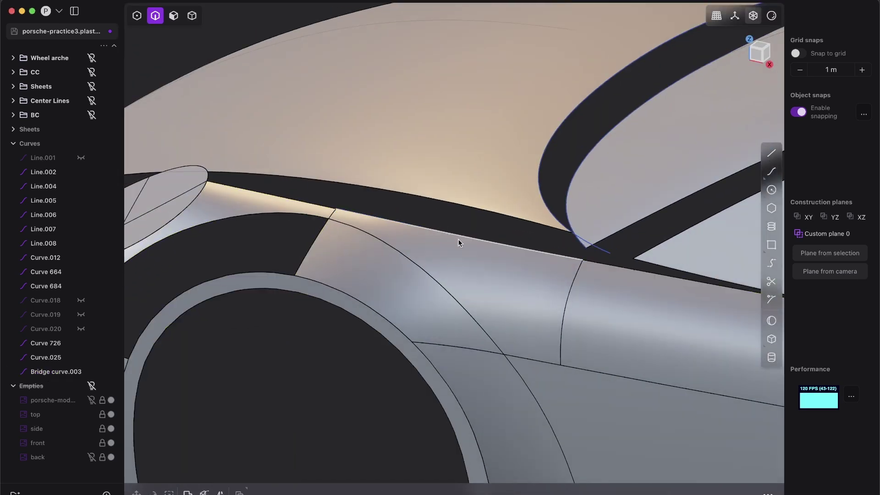
pyautogui.click(459, 240)
pyautogui.press('x')
# Switch the display shading to the glossy red material and examine the reflections across the patched front fender
pyautogui.scroll(-6, 442, 285)
pyautogui.moveTo(450, 306)
pyautogui.mouseDown(button='middle')
pyautogui.moveTo(459, 314)
pyautogui.moveTo(419, 308)
pyautogui.moveTo(436, 330)
pyautogui.moveTo(495, 306)
pyautogui.moveTo(507, 330)
pyautogui.moveTo(453, 308)
pyautogui.moveTo(453, 290)
pyautogui.moveTo(548, 309)
pyautogui.moveTo(470, 314)
pyautogui.moveTo(436, 282)
pyautogui.mouseUp(button='middle')
pyautogui.scroll(2, 507, 330)
pyautogui.press('5')
pyautogui.click(771, 16)
pyautogui.click(746, 51)
pyautogui.moveTo(533, 387); pyautogui.dragTo(546, 304, button='middle')
pyautogui.moveTo(544, 300); pyautogui.dragTo(571, 265)
pyautogui.scroll(-5, 572, 265)
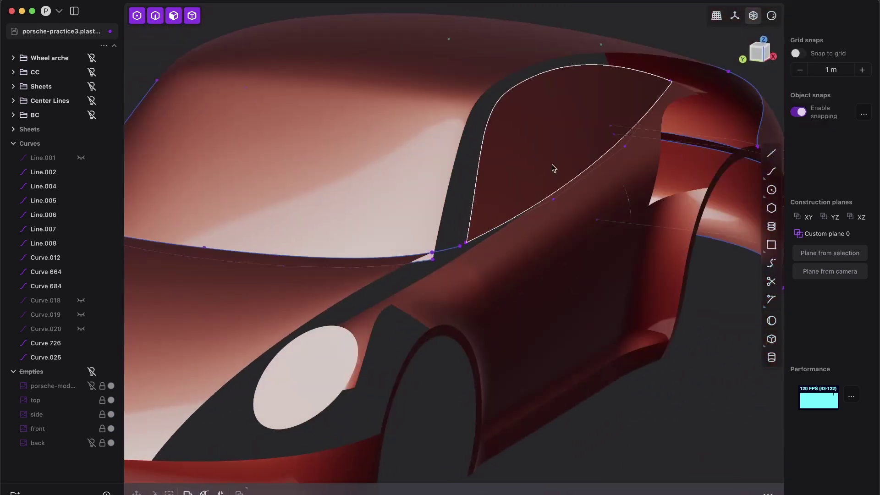
pyautogui.moveTo(544, 256); pyautogui.dragTo(452, 297, button='middle')
pyautogui.scroll(5, 359, 302)
pyautogui.scroll(-3, 359, 301)
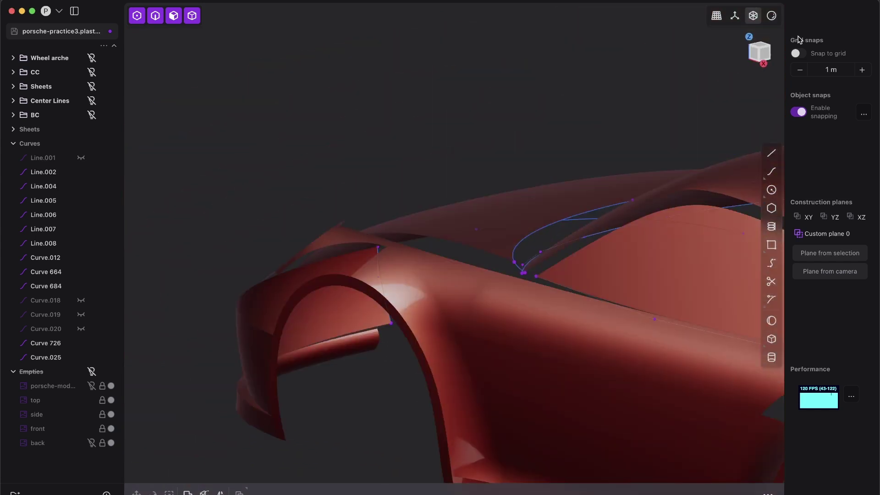
# Return the display shading to the silver material and inspect the front fender, headlight gap and rear quarter of the body
pyautogui.click(772, 16)
pyautogui.click(711, 62)
pyautogui.moveTo(409, 306); pyautogui.dragTo(418, 289, button='middle')
pyautogui.scroll(-5, 524, 280)
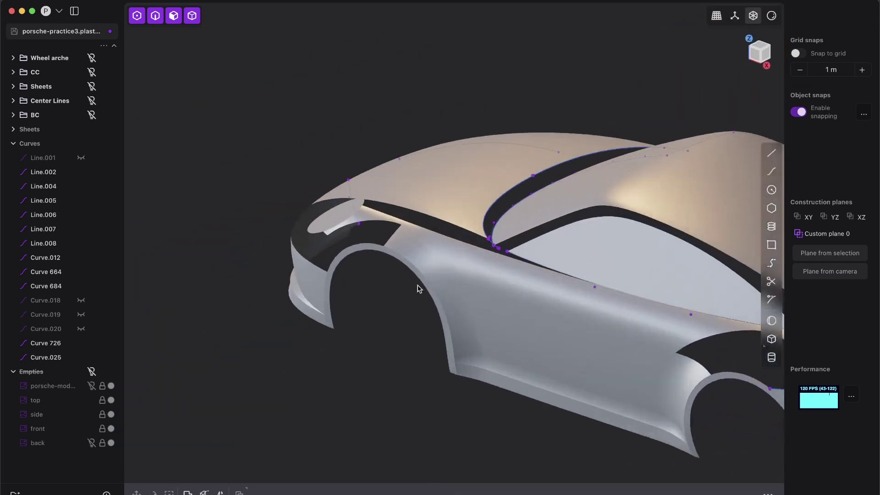
pyautogui.scroll(5, 448, 261)
pyautogui.moveTo(554, 265); pyautogui.dragTo(410, 258, button='middle')
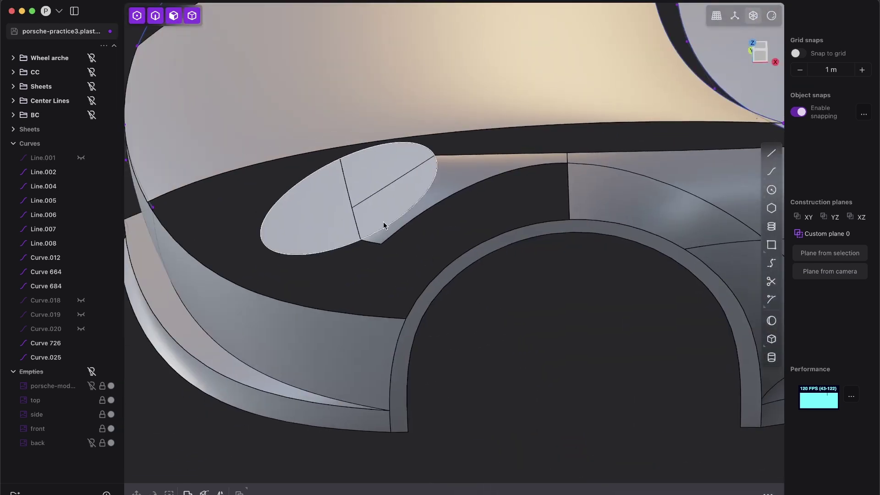
pyautogui.keyDown('shift'); pyautogui.moveTo(690, 171); pyautogui.dragTo(362, 230, button='middle'); pyautogui.keyUp('shift')
pyautogui.scroll(-5, 433, 216)
pyautogui.keyDown('shift'); pyautogui.moveTo(716, 174); pyautogui.dragTo(541, 262, button='middle'); pyautogui.keyUp('shift')
pyautogui.scroll(5, 564, 279)
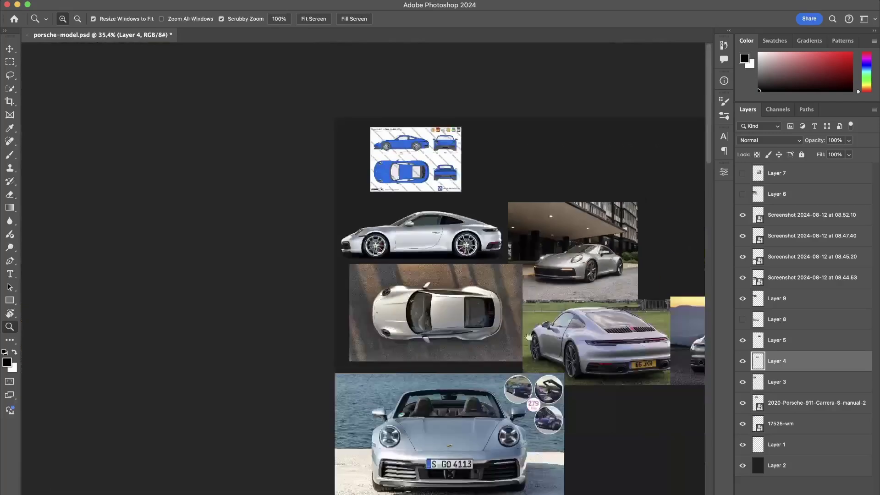
# In Photoshop, examine the rear three-quarter reference photo of the Porsche, focusing on the rear fender and wheel arch
pyautogui.click(631, 309)
pyautogui.keyDown('alt'); pyautogui.scroll(5, 631, 308); pyautogui.keyUp('alt')
pyautogui.moveTo(566, 312); pyautogui.dragTo(459, 317)
pyautogui.keyDown('alt'); pyautogui.scroll(3, 463, 309); pyautogui.keyUp('alt')
pyautogui.keyDown('alt'); pyautogui.scroll(3, 557, 250); pyautogui.keyUp('alt')
pyautogui.moveTo(557, 251); pyautogui.dragTo(528, 235)
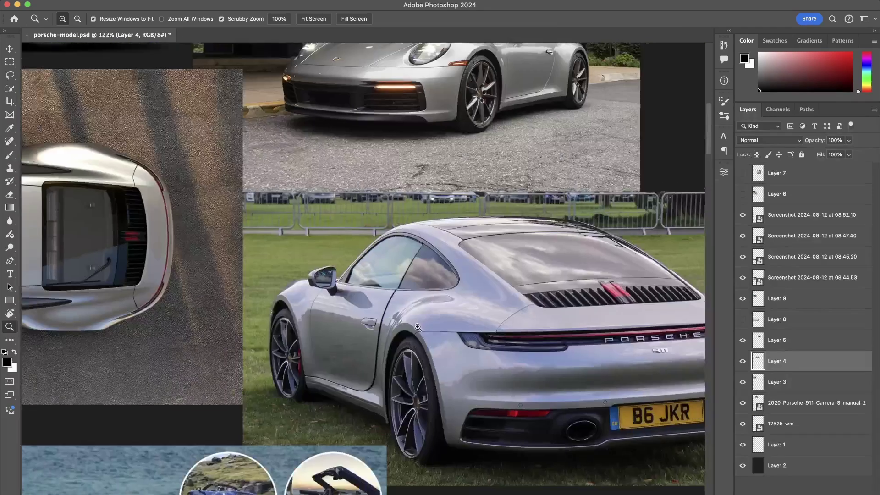
pyautogui.scroll(-1, 417, 326)
pyautogui.hscroll(1, 418, 327)
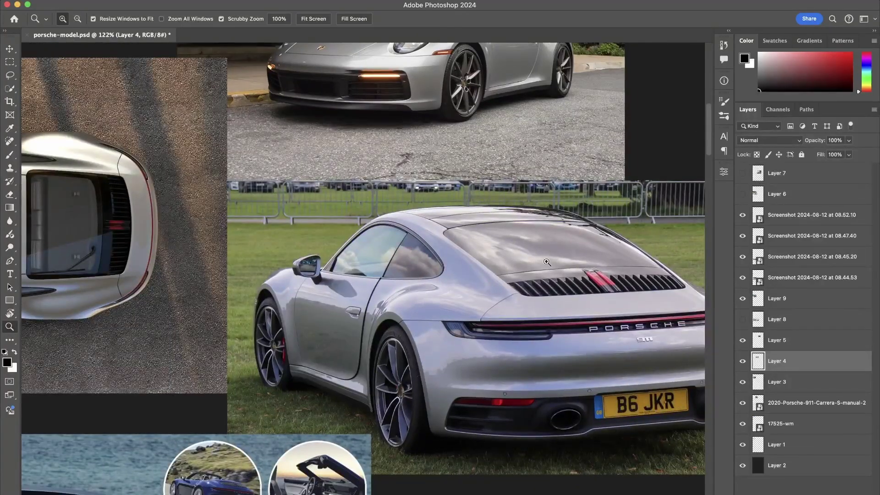
pyautogui.moveTo(547, 262); pyautogui.dragTo(482, 263)
pyautogui.moveTo(434, 210); pyautogui.dragTo(497, 183)
pyautogui.moveTo(498, 183); pyautogui.dragTo(452, 50)
pyautogui.moveTo(409, 220); pyautogui.dragTo(453, 210)
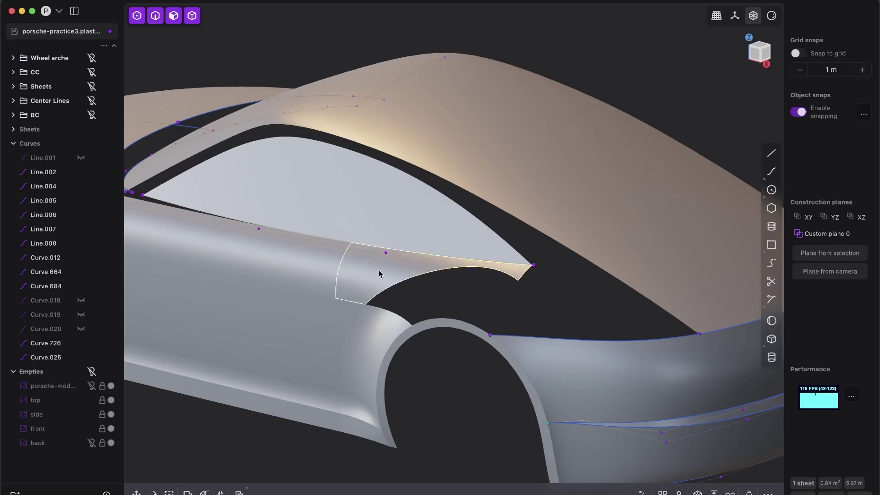
pyautogui.moveTo(378, 273); pyautogui.dragTo(527, 275, button='middle')
pyautogui.moveTo(334, 231); pyautogui.dragTo(433, 331, button='middle')
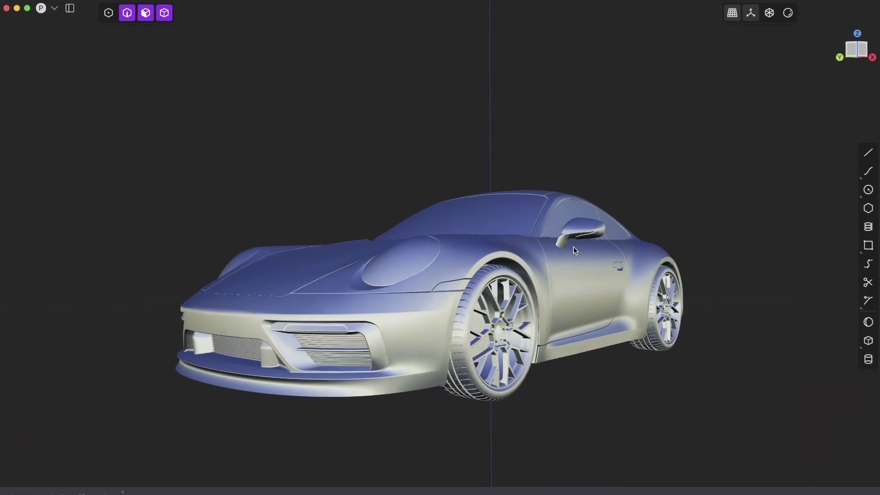
pyautogui.moveTo(573, 247); pyautogui.dragTo(480, 265, button='middle')
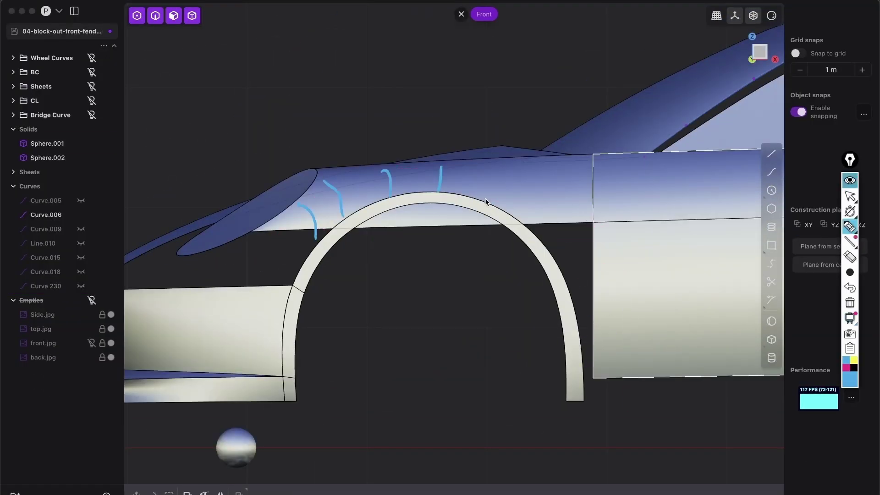
pyautogui.click(565, 278)
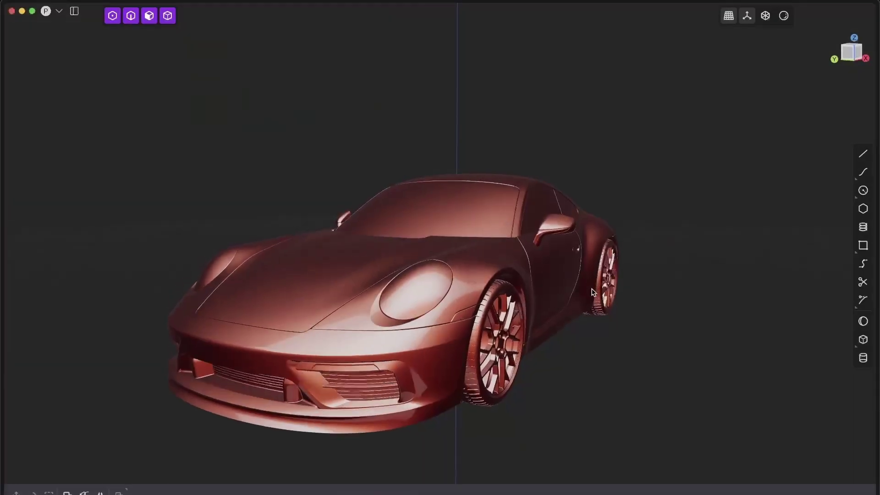
pyautogui.moveTo(592, 289); pyautogui.dragTo(578, 302, button='middle')
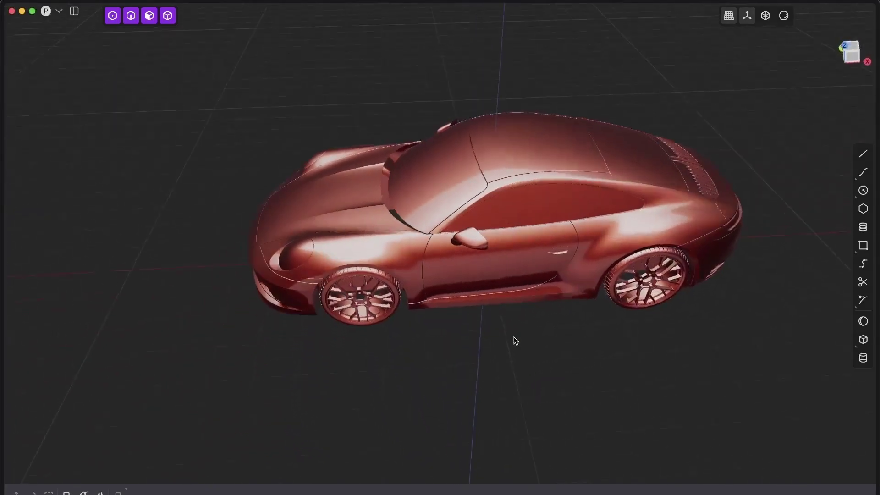
pyautogui.moveTo(513, 337); pyautogui.dragTo(500, 340, button='middle')
pyautogui.keyDown('shift'); pyautogui.moveTo(575, 300); pyautogui.dragTo(525, 328, button='middle'); pyautogui.keyUp('shift')
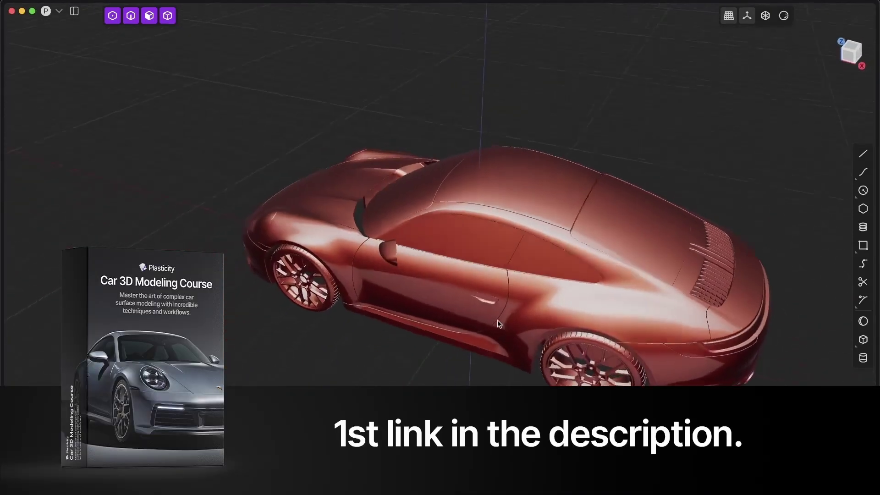